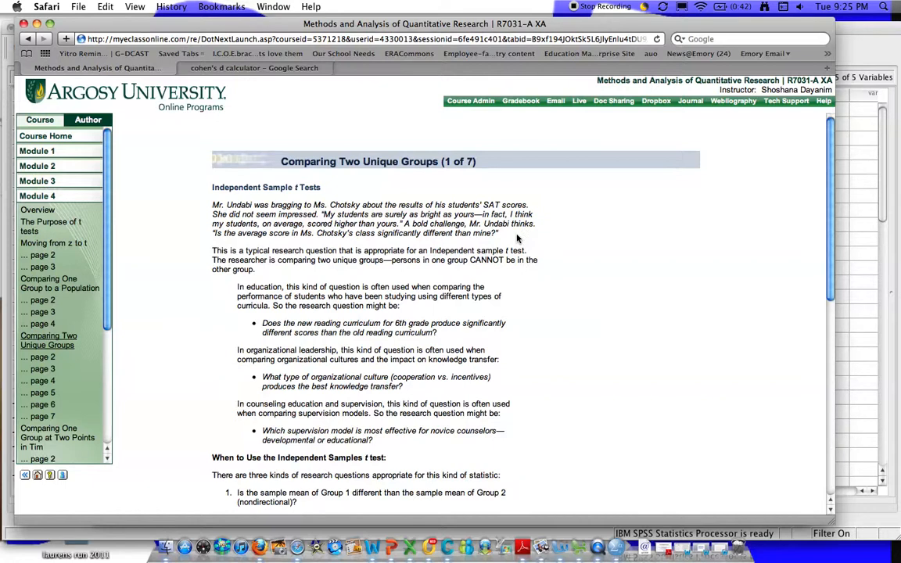
- Switch to the SPSS data editor, remove the CLASS=1 filter by selecting all cases, and return to the data rows
left_click(881, 159)
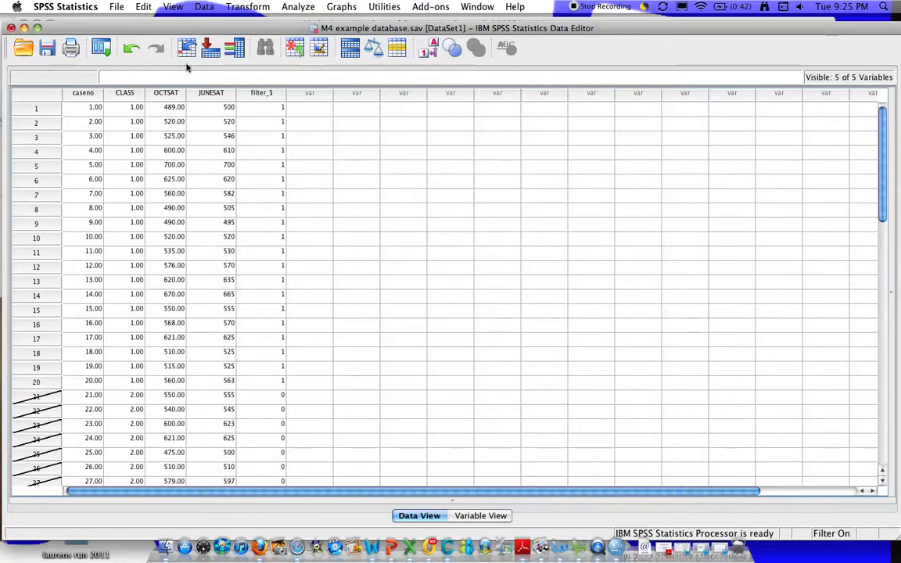
left_click(203, 8)
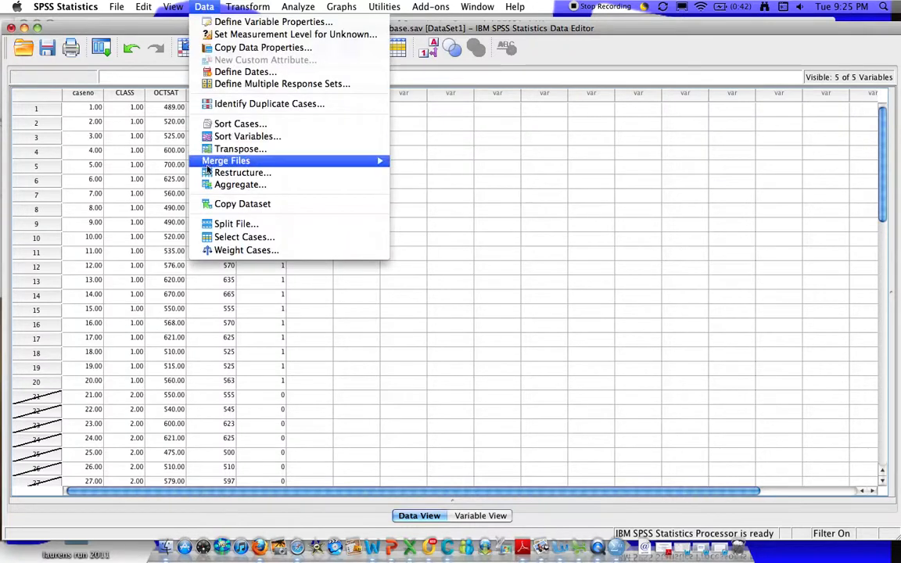
left_click(213, 241)
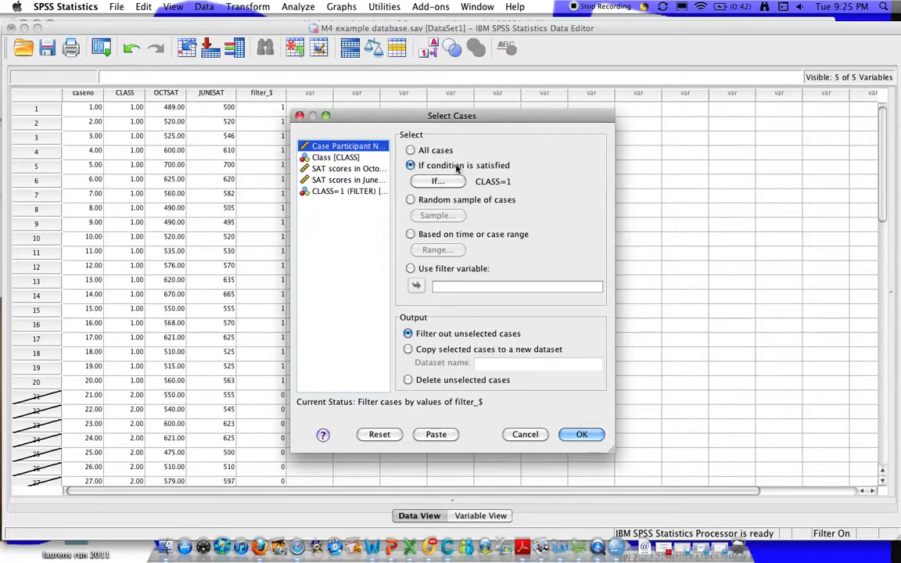
left_click(411, 151)
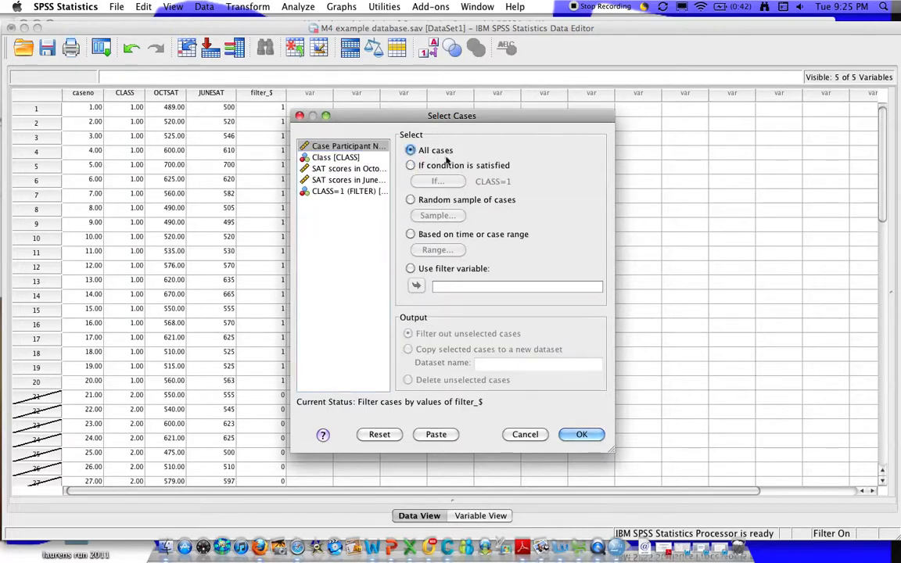
left_click(581, 434)
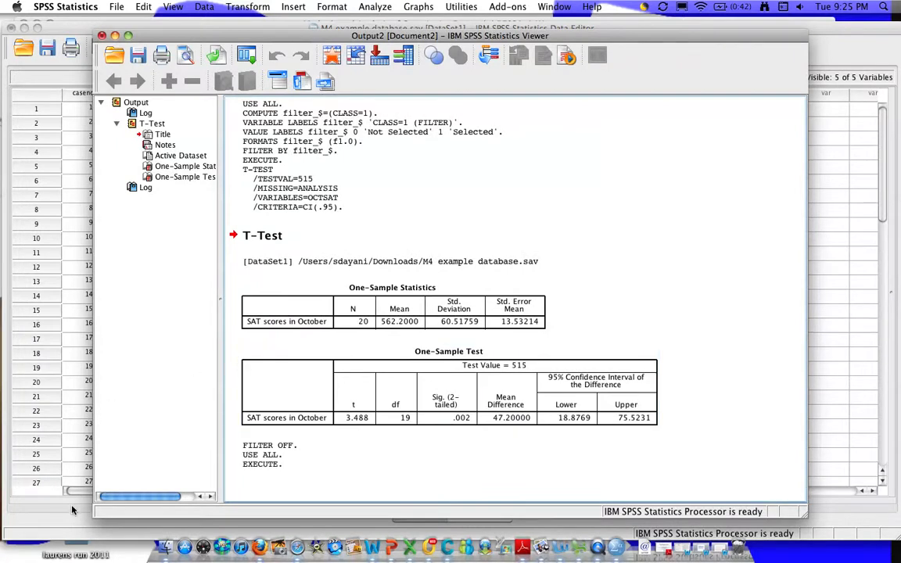
left_click(71, 511)
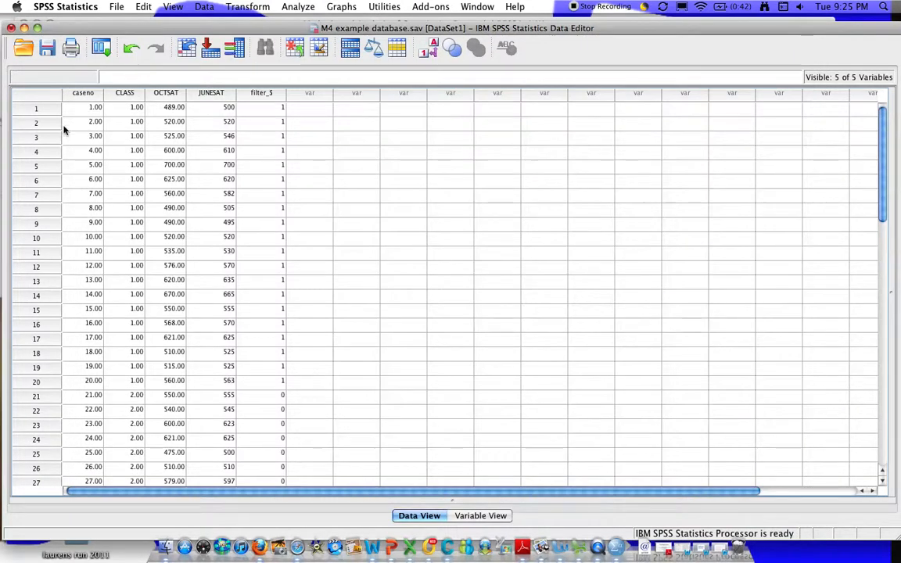
scroll(65, 130, "down", 10)
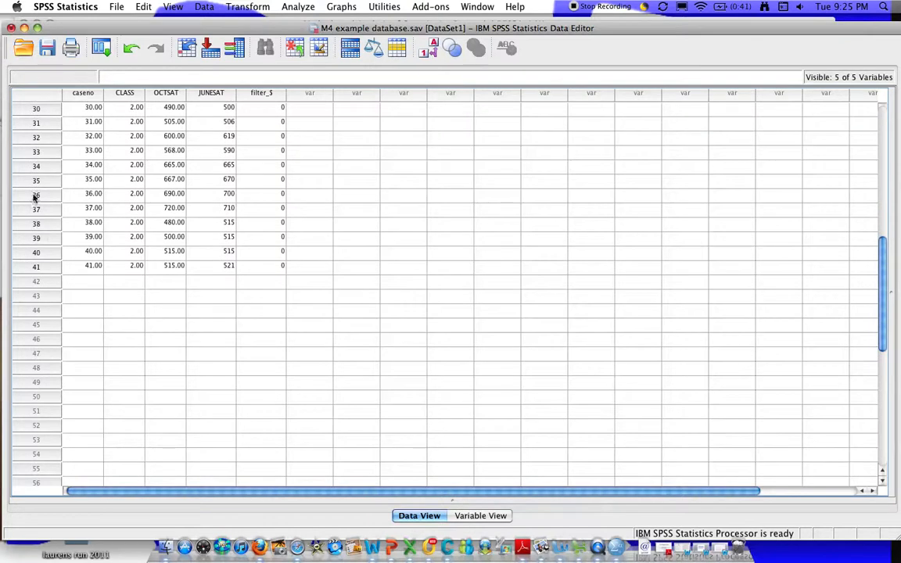
scroll(35, 197, "up", 10)
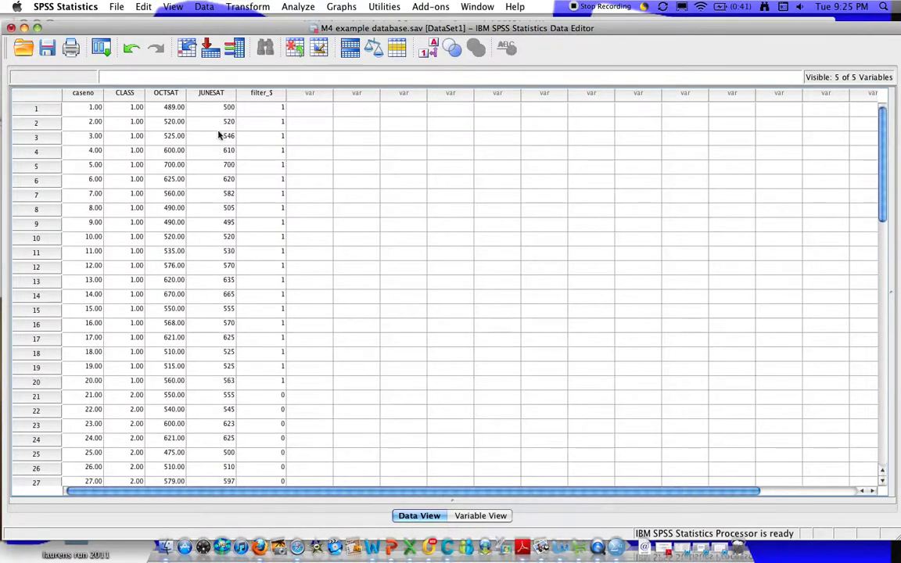
- Set up an Independent-Samples T Test with Class [CLASS] as the grouping variable
left_click(298, 7)
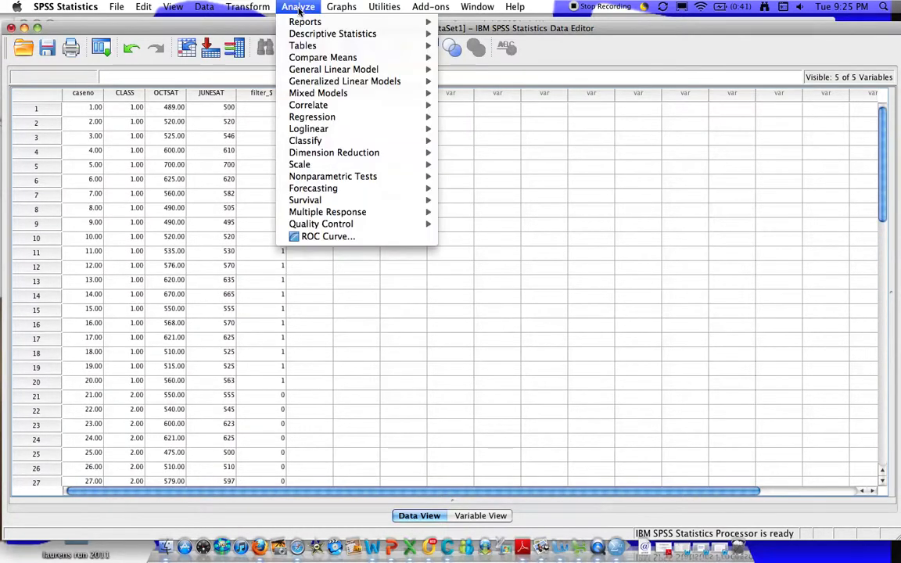
mouse_move(309, 60)
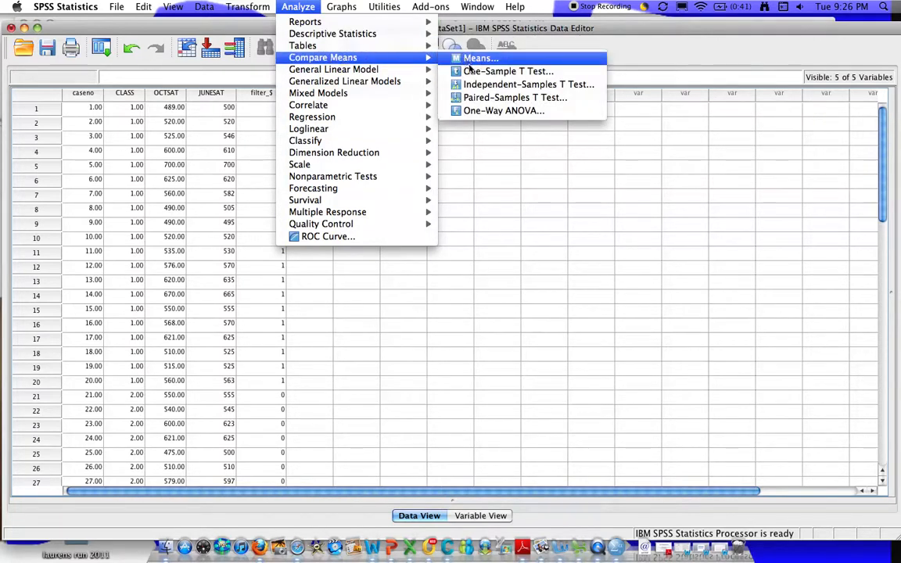
left_click(506, 86)
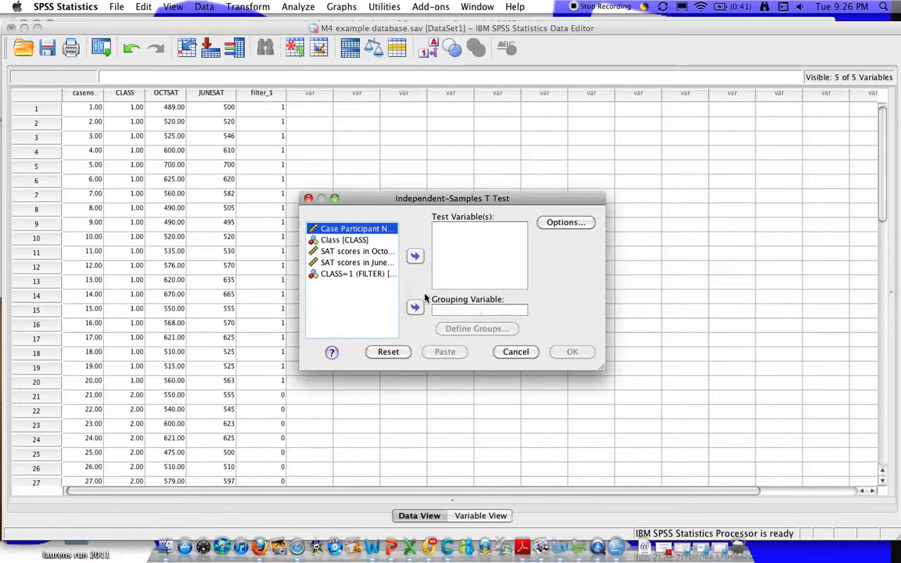
left_click(360, 241)
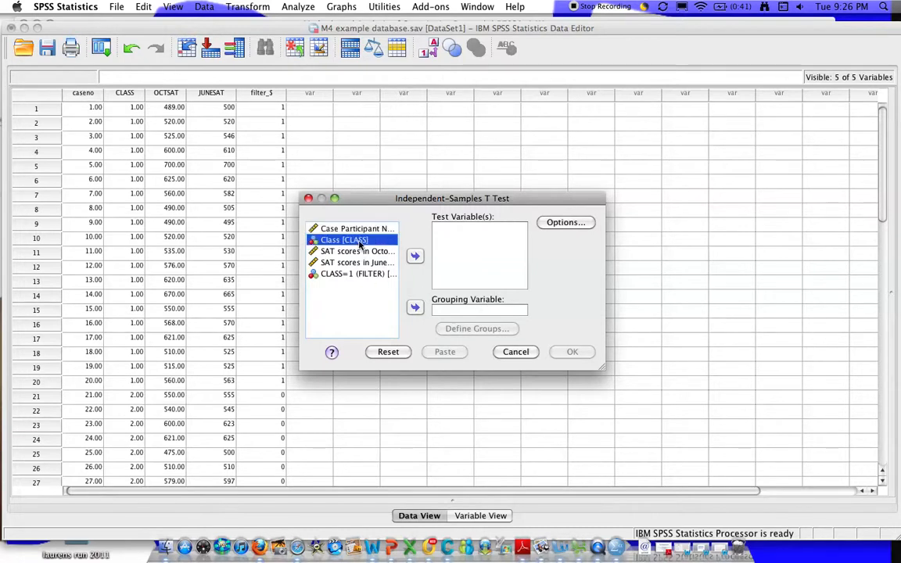
left_click(415, 306)
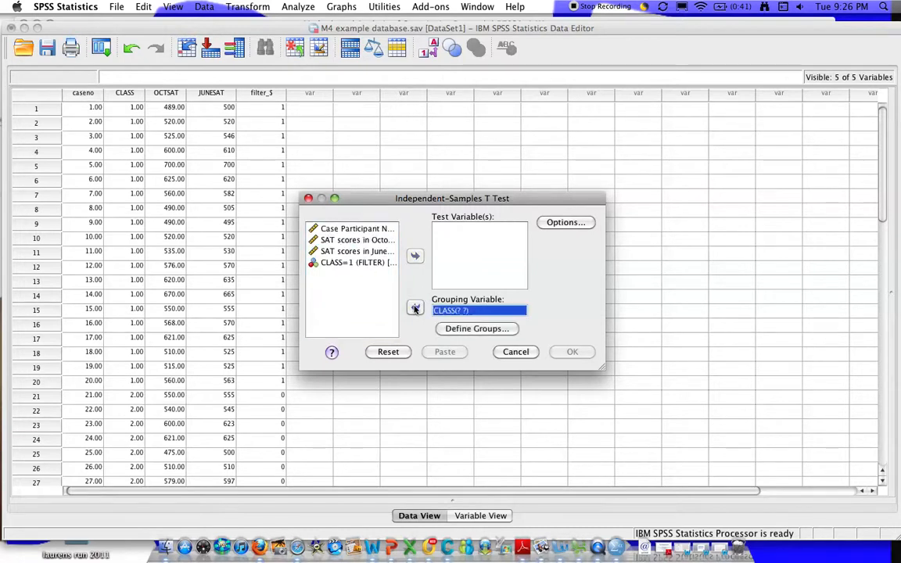
- Define the CLASS groups with specified values, 1 for Group 1 and 2 for Group 2
left_click(465, 330)
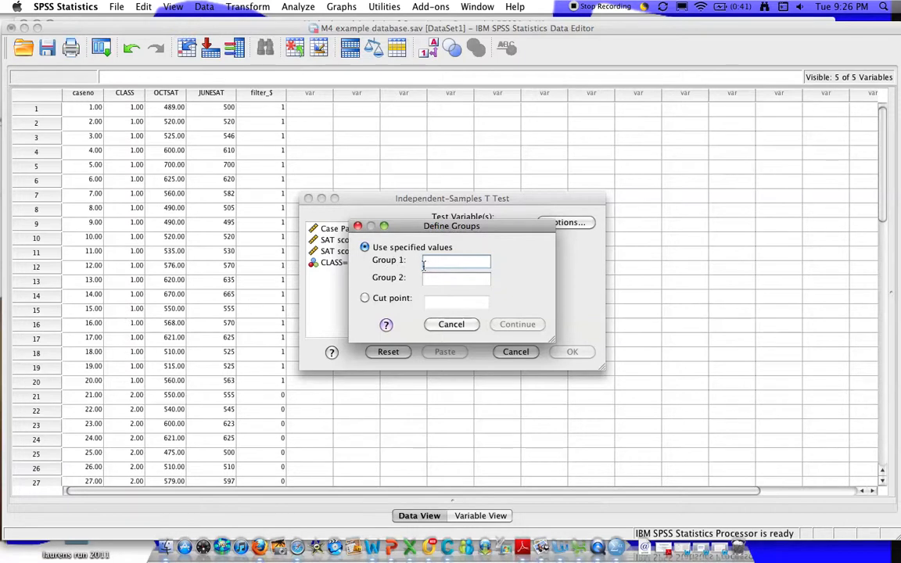
type("1")
left_click(435, 277)
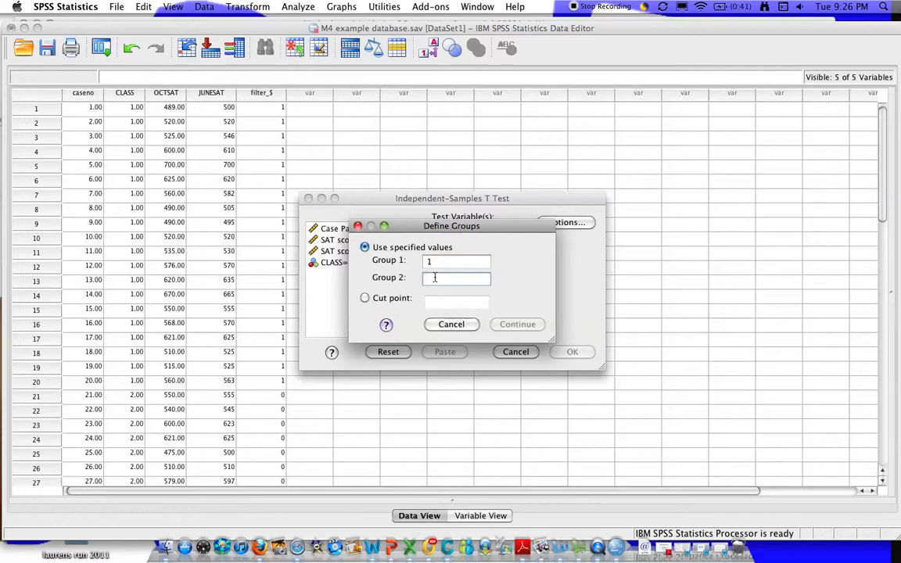
type("2")
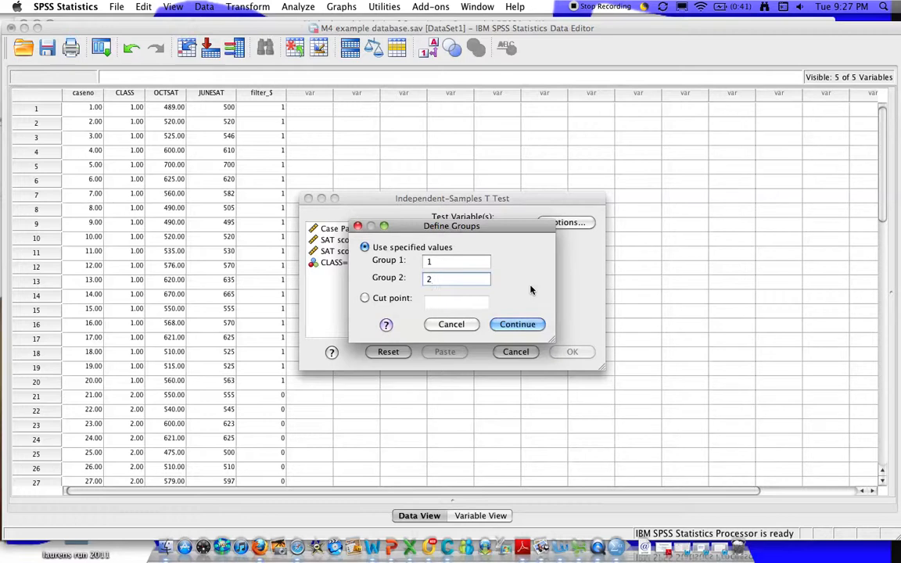
left_click(524, 325)
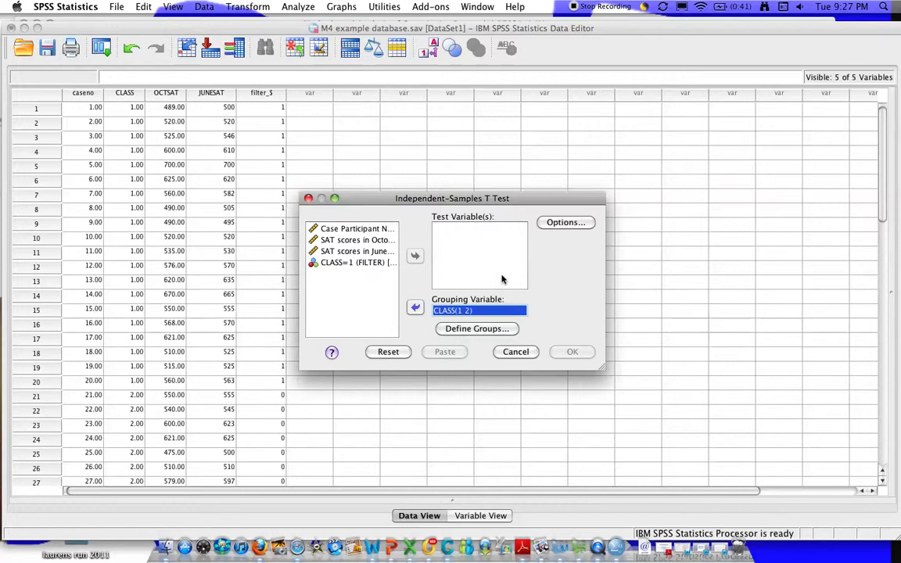
- Add the October SAT scores as the test variable, keep the 95% confidence interval, and run the t test
left_click(381, 242)
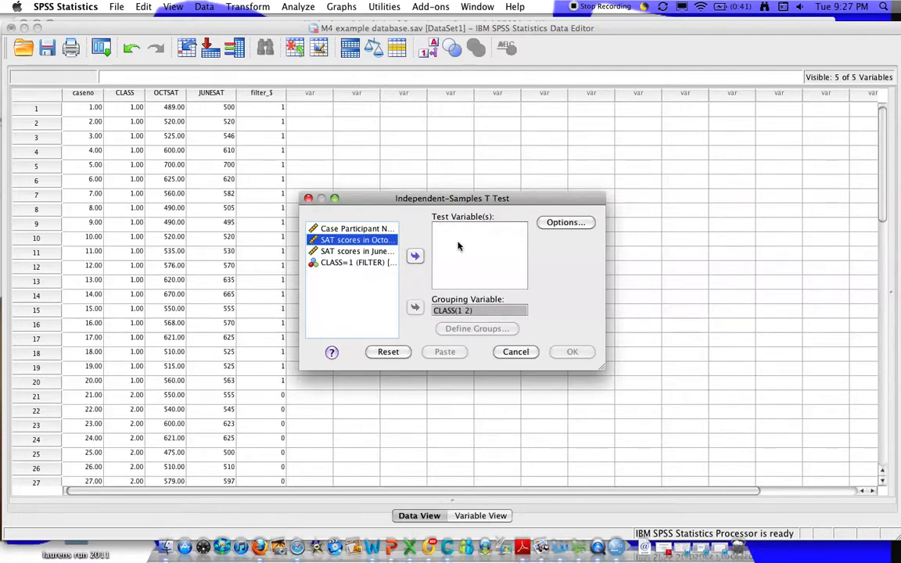
left_click(417, 259)
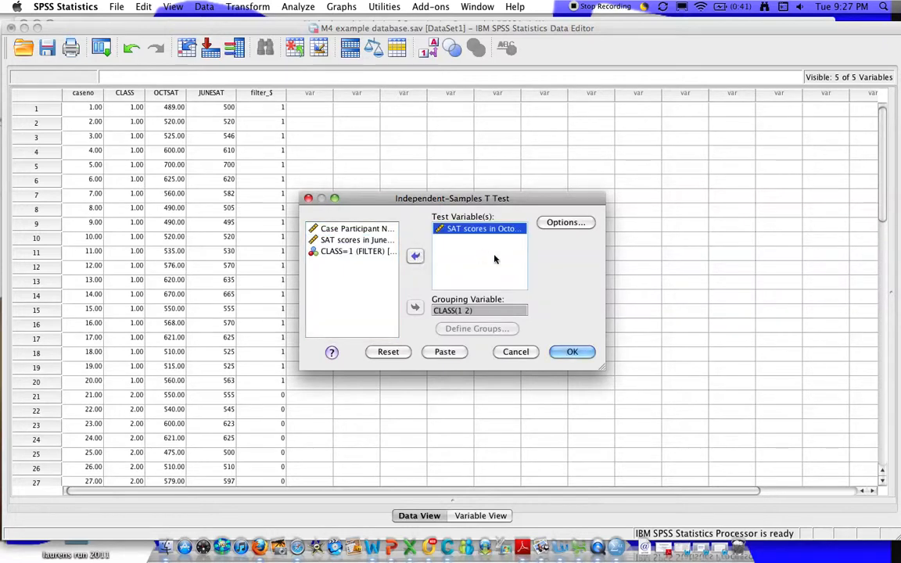
left_click(559, 226)
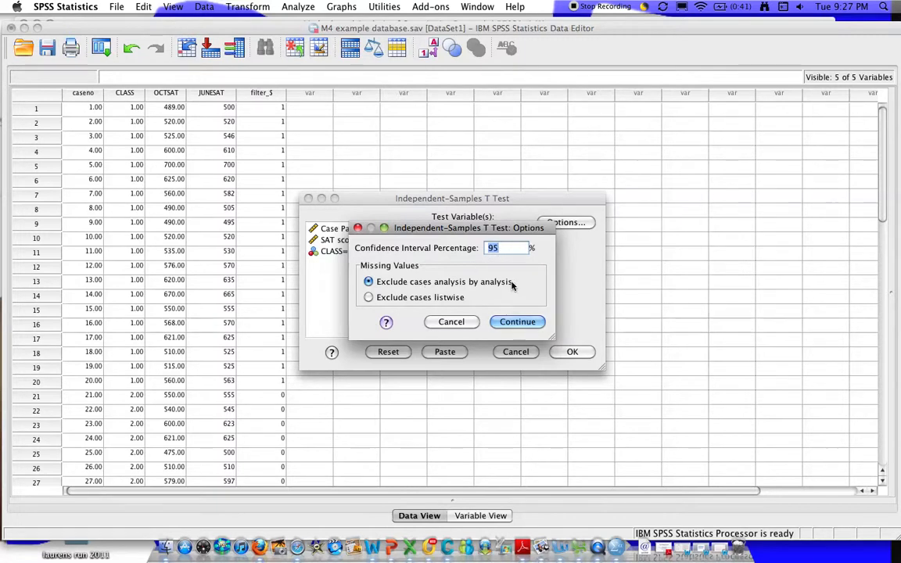
left_click(516, 322)
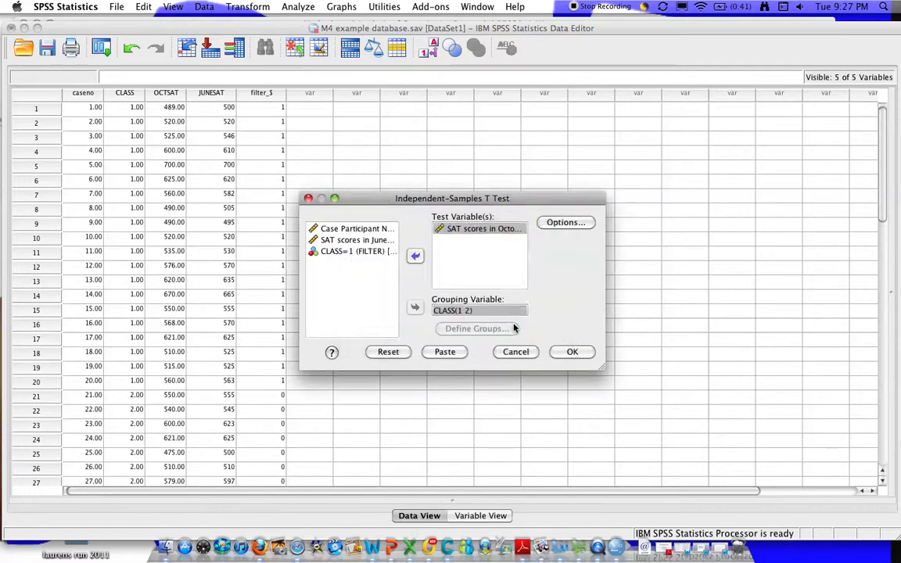
left_click(572, 351)
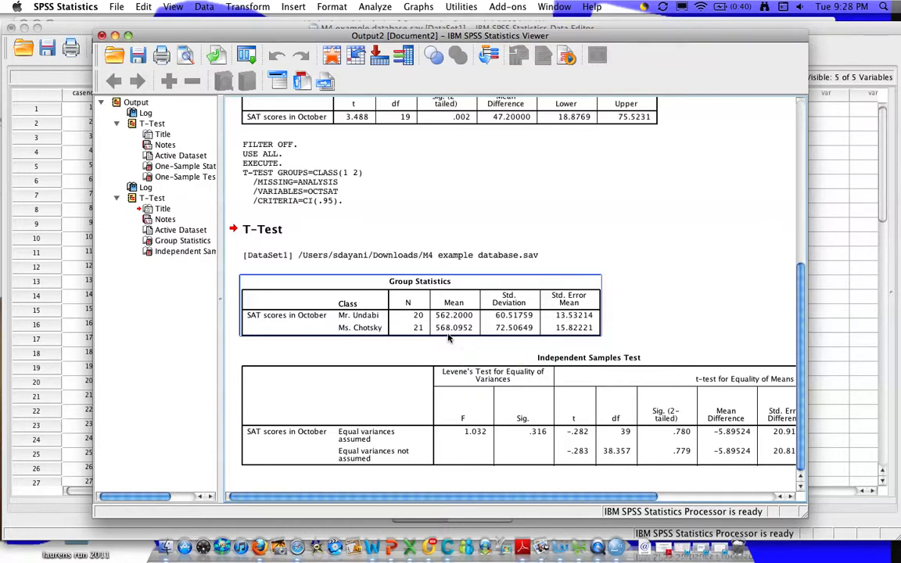
- Examine the Group Statistics and Independent Samples Test tables, including Levene's test, t, df, significance, group sizes and means
left_click(447, 341)
left_click(435, 362)
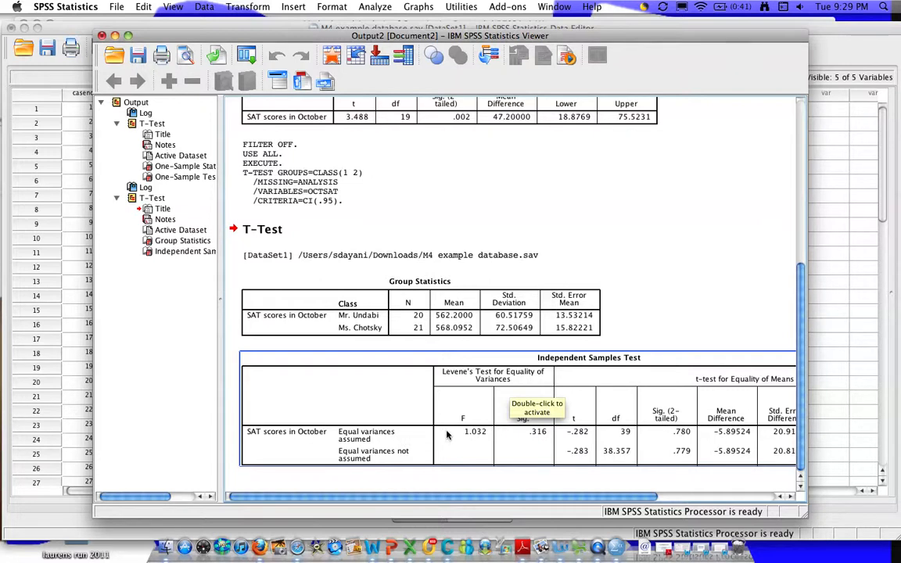
left_click(486, 434)
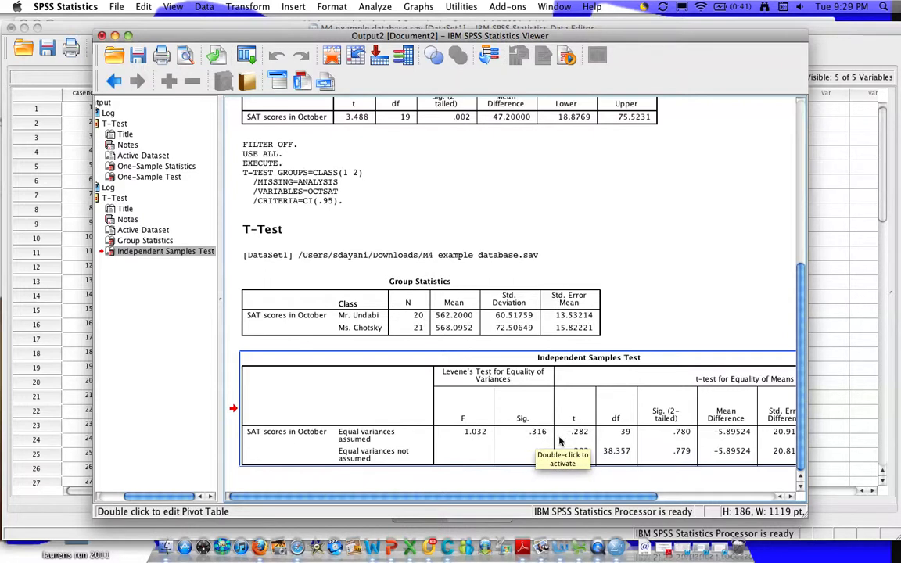
scroll(566, 442, "right", 5)
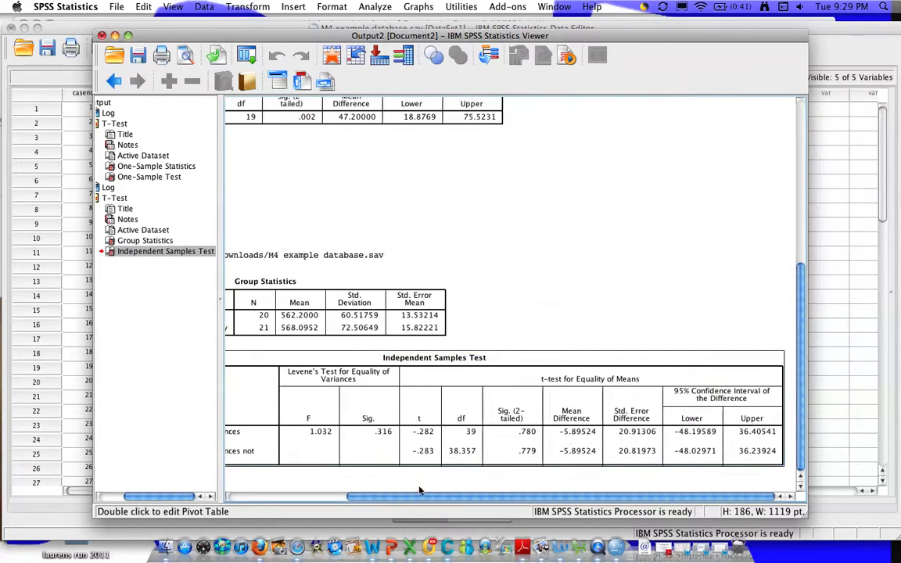
left_click(368, 418)
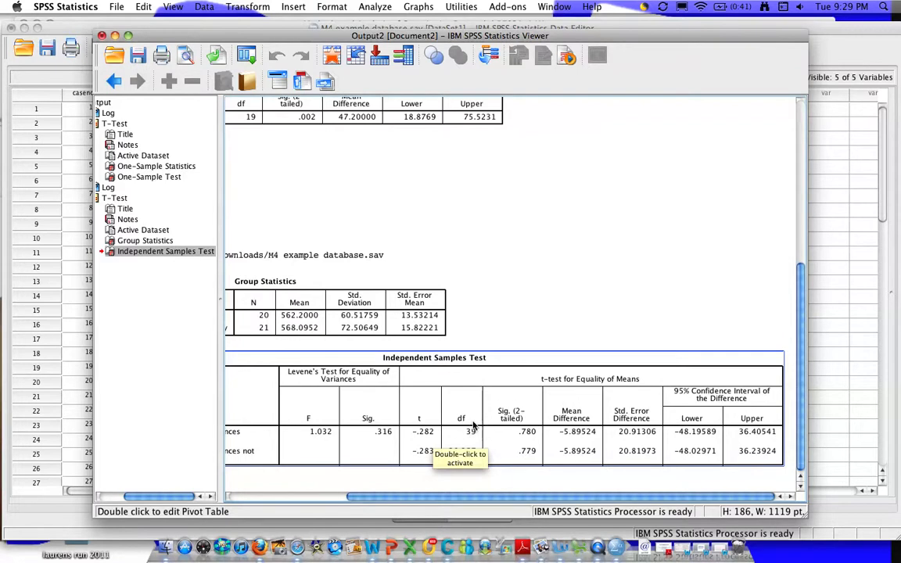
scroll(462, 442, "left", 3)
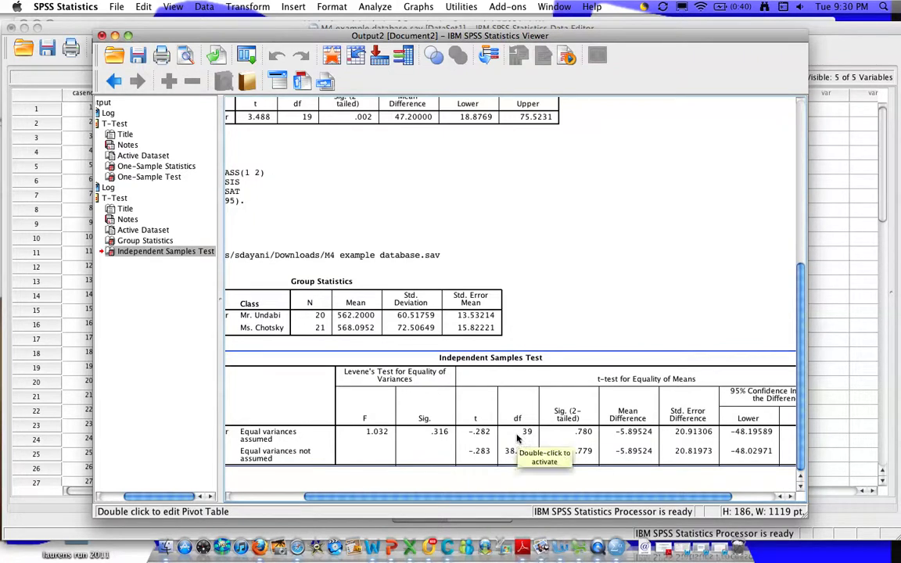
scroll(517, 439, "left", 2)
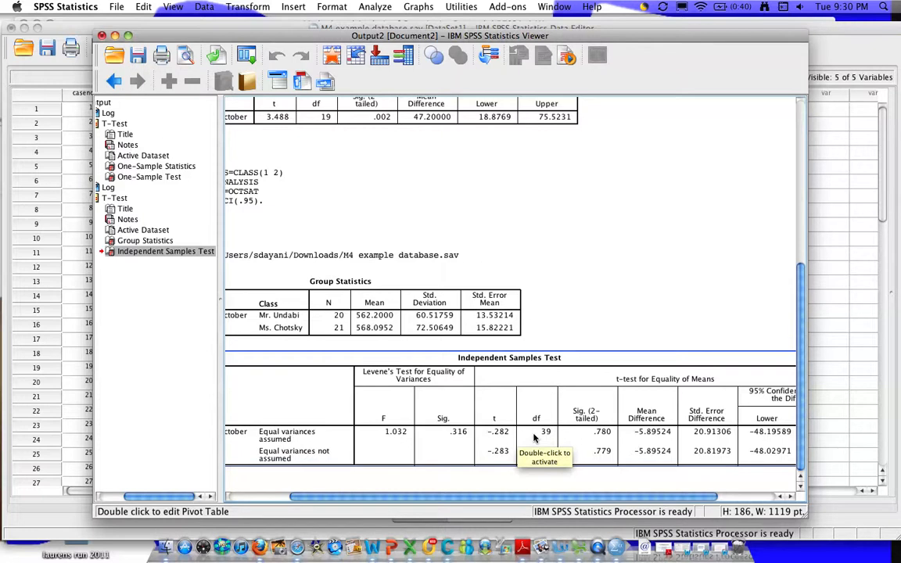
left_click(298, 324)
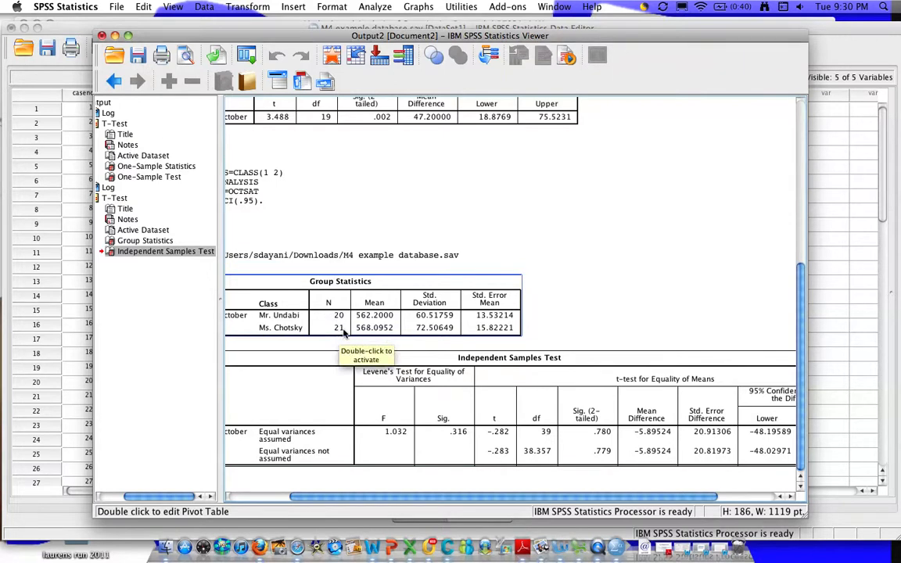
left_click(482, 397)
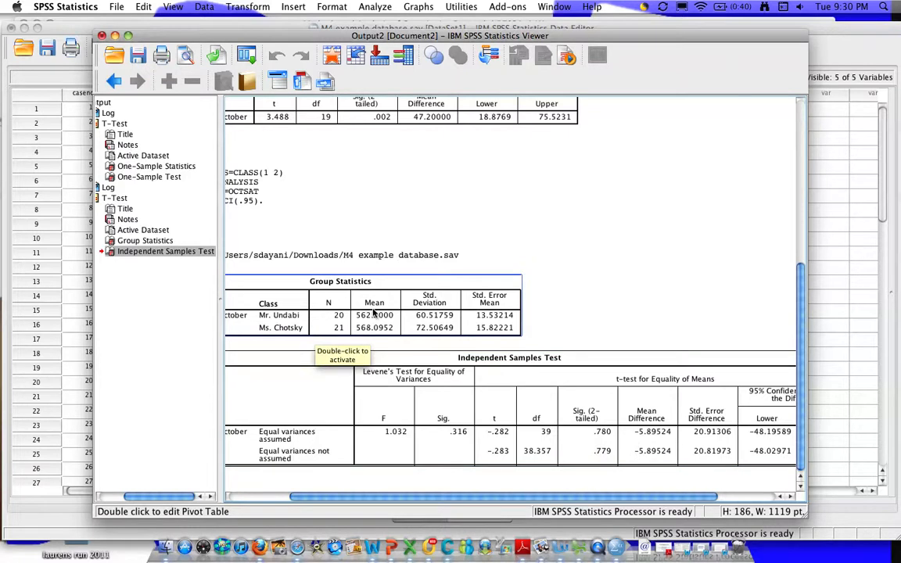
- Switch to Safari and open the uccs.edu Effect Size Calculator from the "cohen's d calculator" search results
key("super+Tab")
scroll(304, 303, "up", 5)
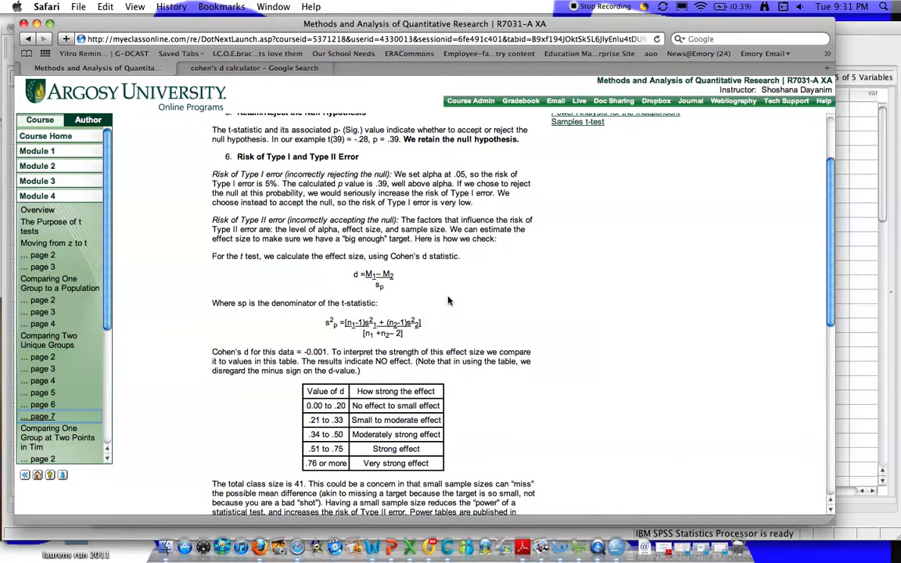
left_click(267, 69)
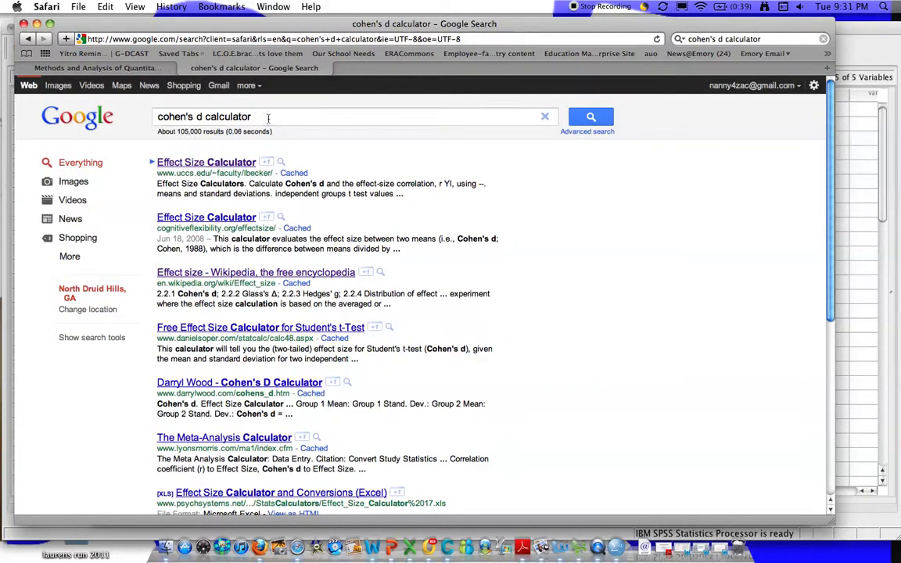
left_click(219, 164)
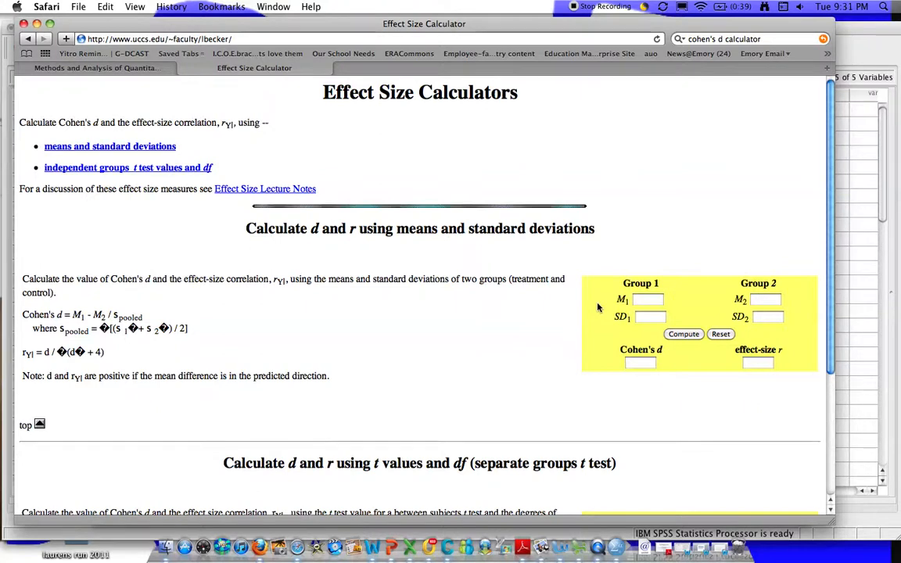
- Enter Group 1's mean of 562.20 and standard deviation of 60.52 in the means and standard deviations calculator
left_click(643, 300)
type("62.20")
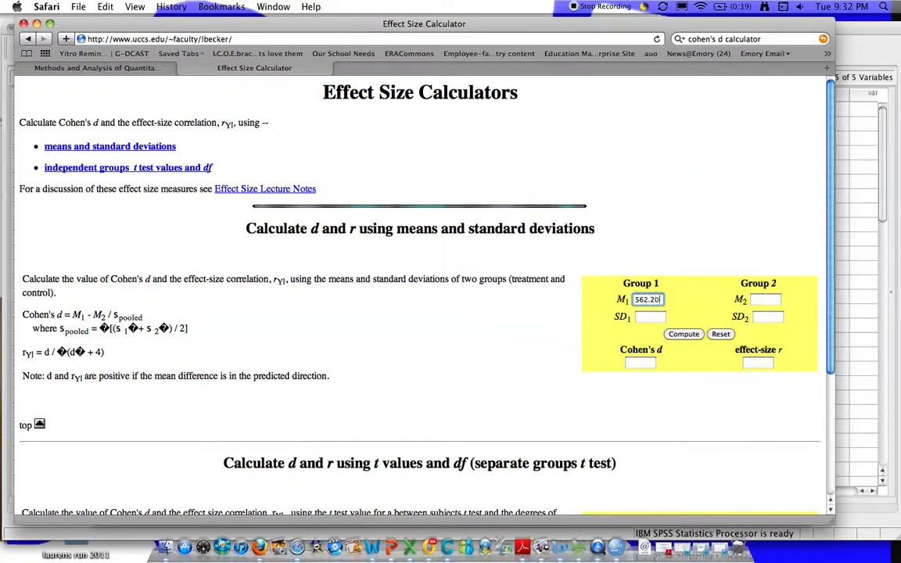
left_click(649, 318)
type("60")
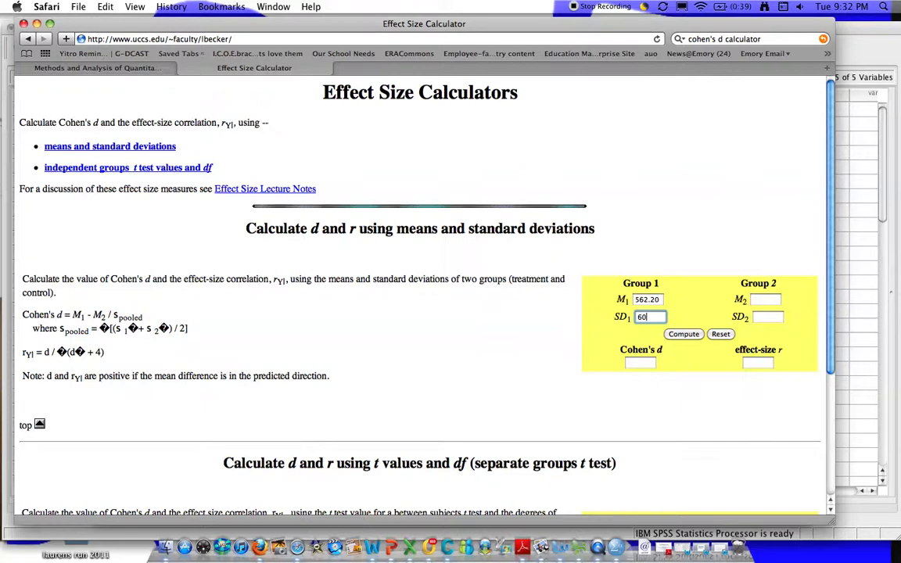
type(".52")
- Enter Group 2's mean of 568.10 and standard deviation of 72.51, and compute Cohen's d and the effect-size r
left_click(767, 300)
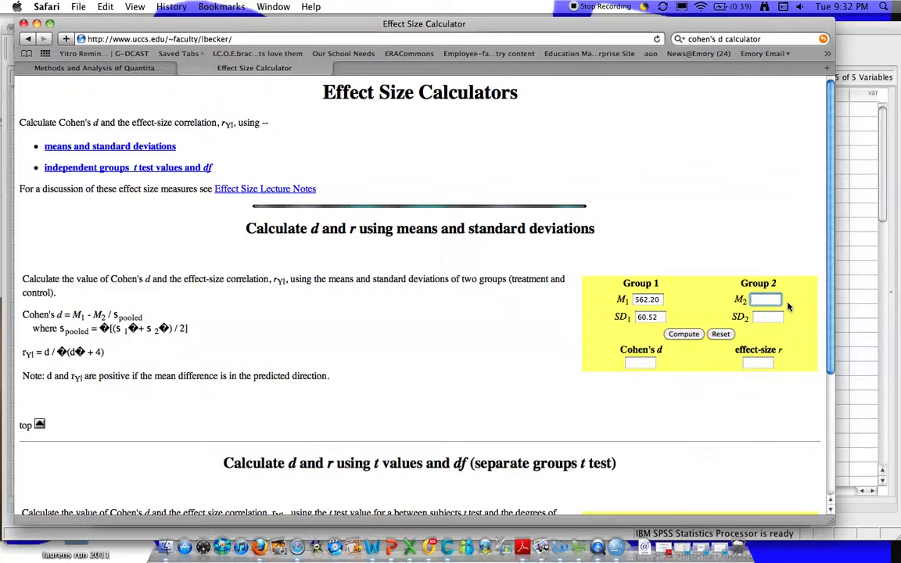
type("568.1")
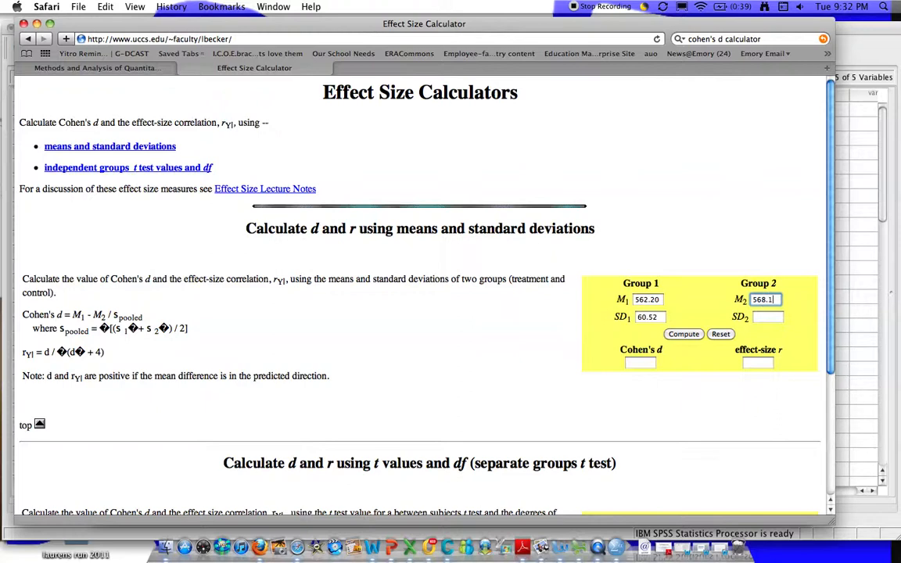
left_click(772, 319)
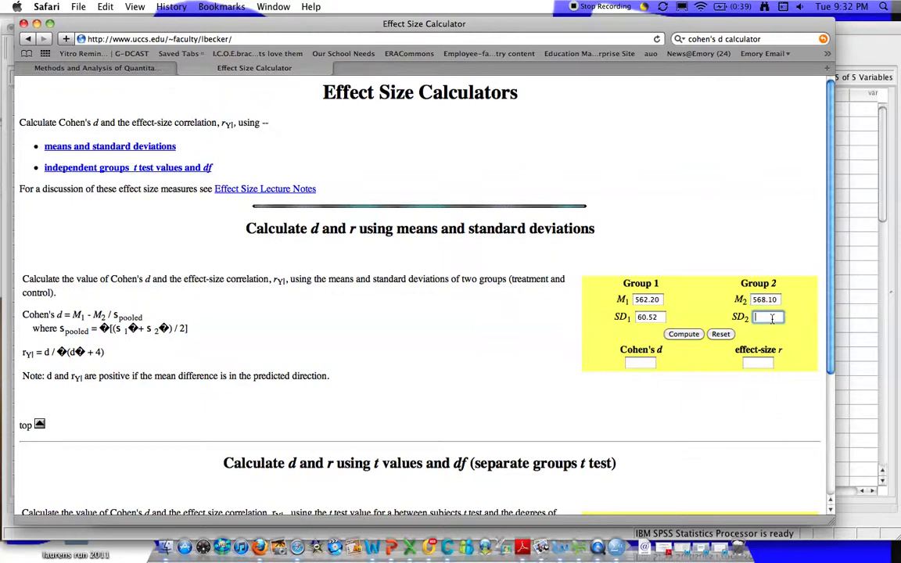
type("72.51")
left_click(681, 334)
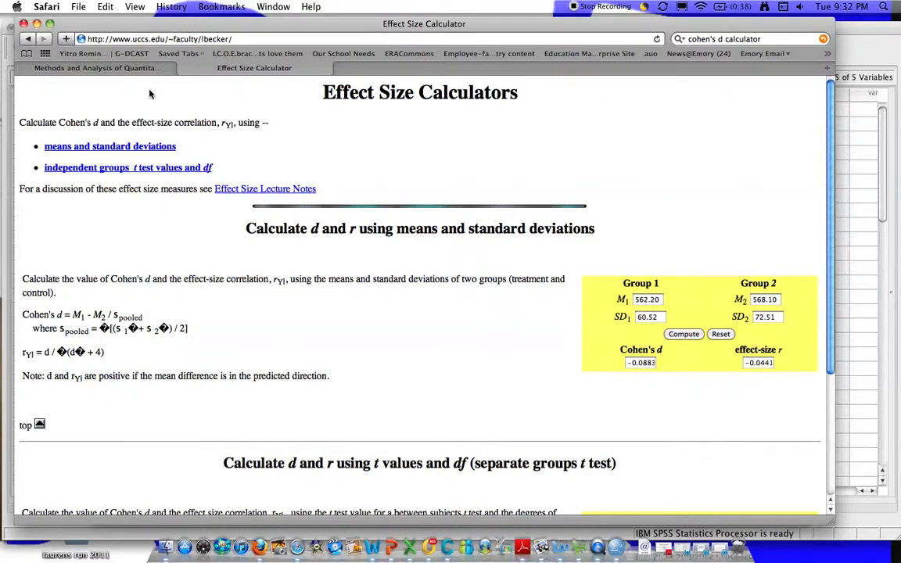
- Return to the Methods and Analysis of Quantitative Research course page and review the effect-strength table and the APA-style results statement
left_click(123, 69)
scroll(349, 321, "down", 5)
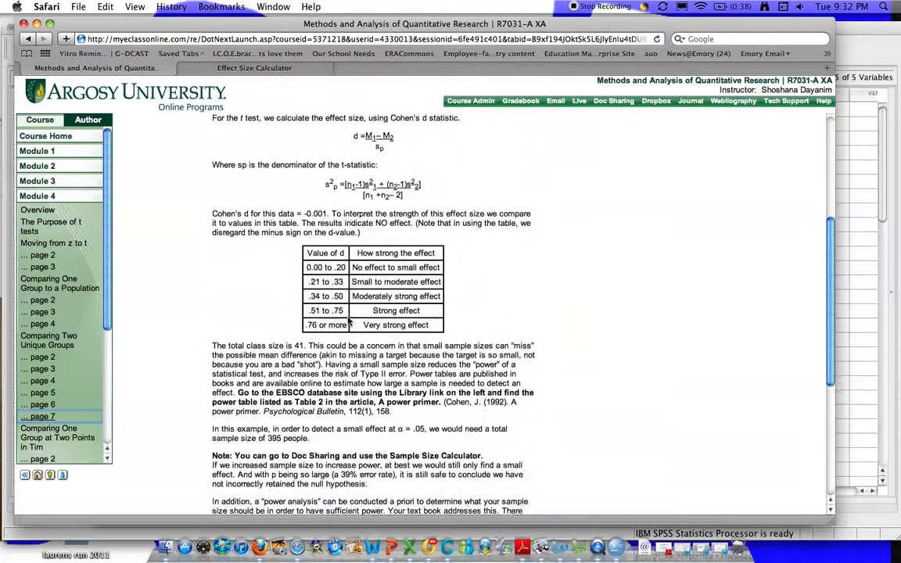
scroll(349, 320, "down", 5)
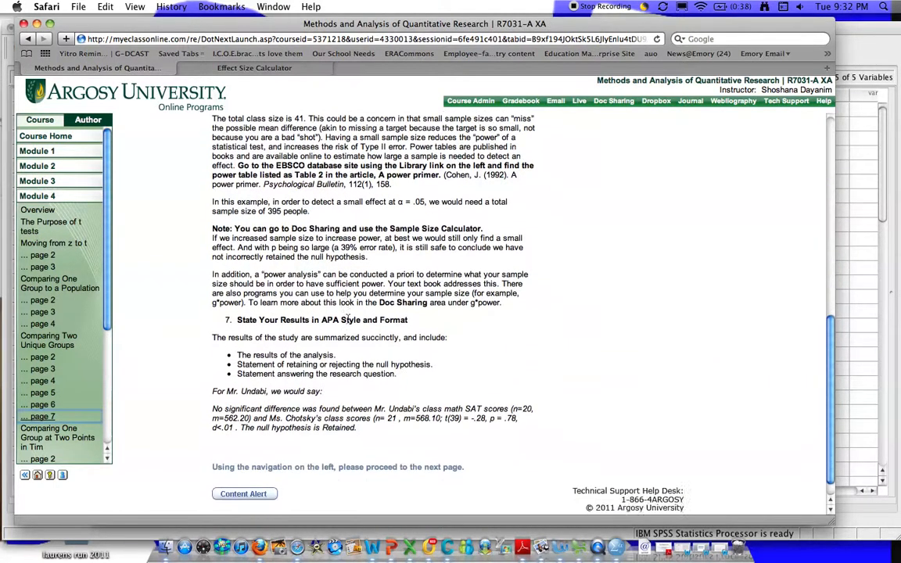